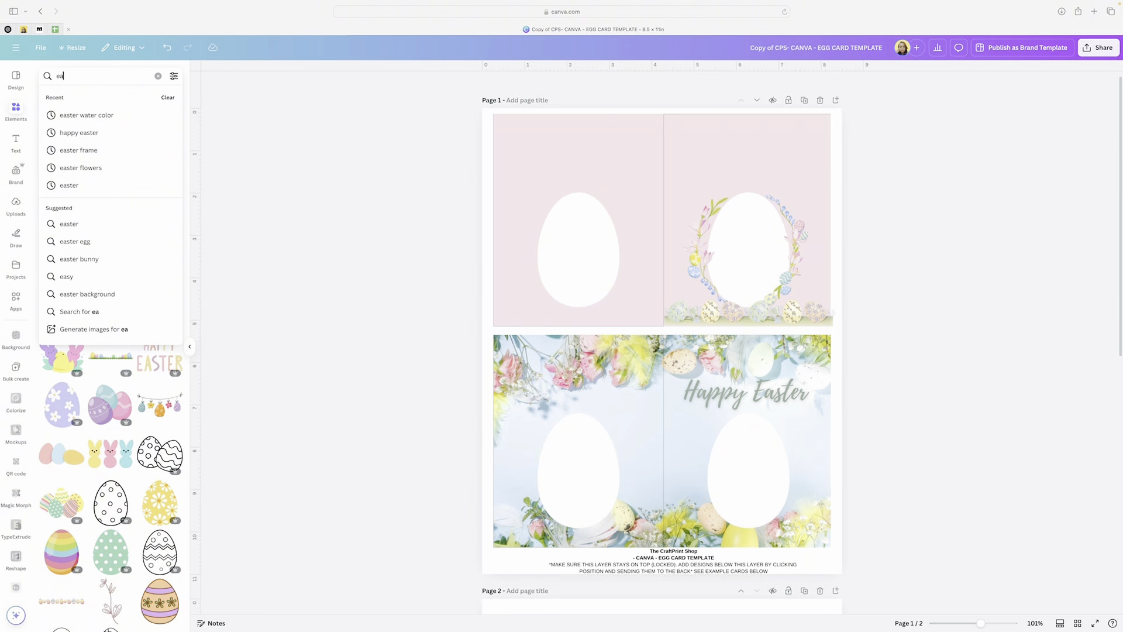
Search the graphics for "happy easter" and add the pink and green Happy Easter lettering to page 1.
type("happy")
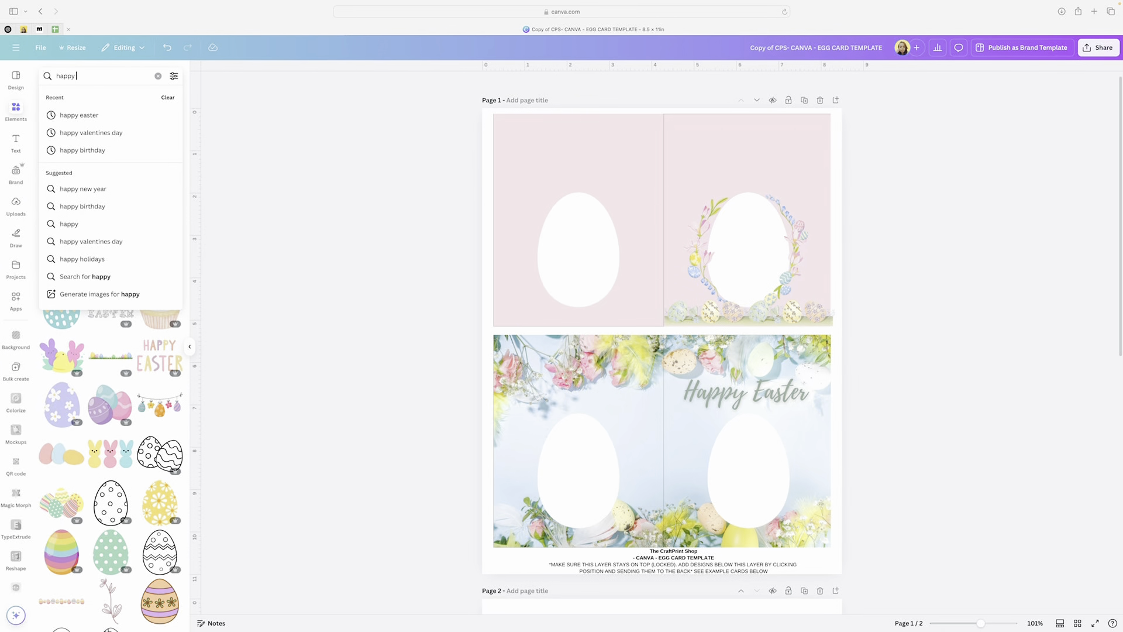
type(" easter")
key("Return")
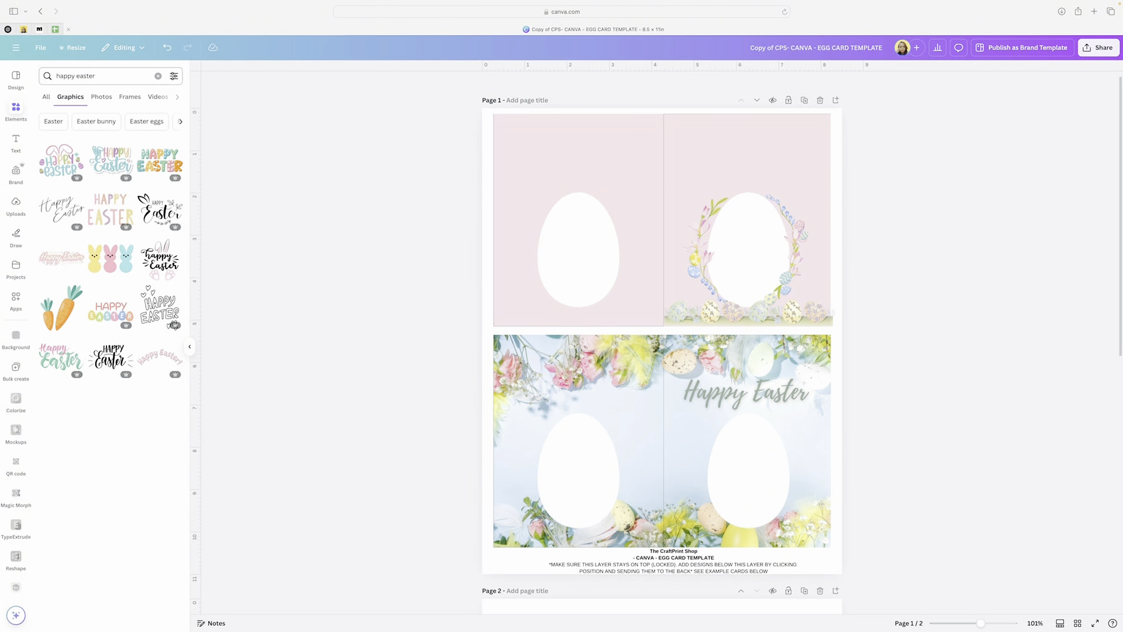
left_click(61, 356)
Place the lettering above the flower-wreathed egg on the pink card and resize it to fit the space.
left_click_drag(662, 341, 742, 182)
left_click_drag(814, 225, 761, 158)
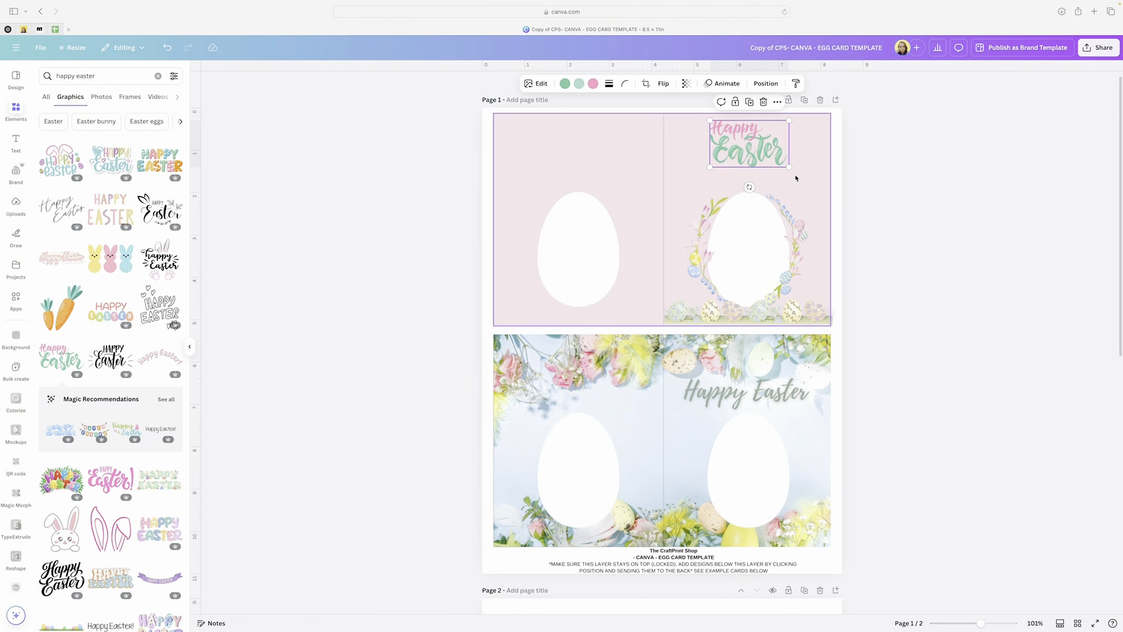
mouse_move(789, 167)
left_mouse_down()
mouse_move(813, 181)
mouse_move(768, 162)
left_mouse_up()
left_click_drag(807, 180, 800, 176)
Recolor the lettering with photo colors: soft pink for "Happy", very pale blue for the main green and light periwinkle for the pale green.
left_click(593, 83)
left_click(123, 330)
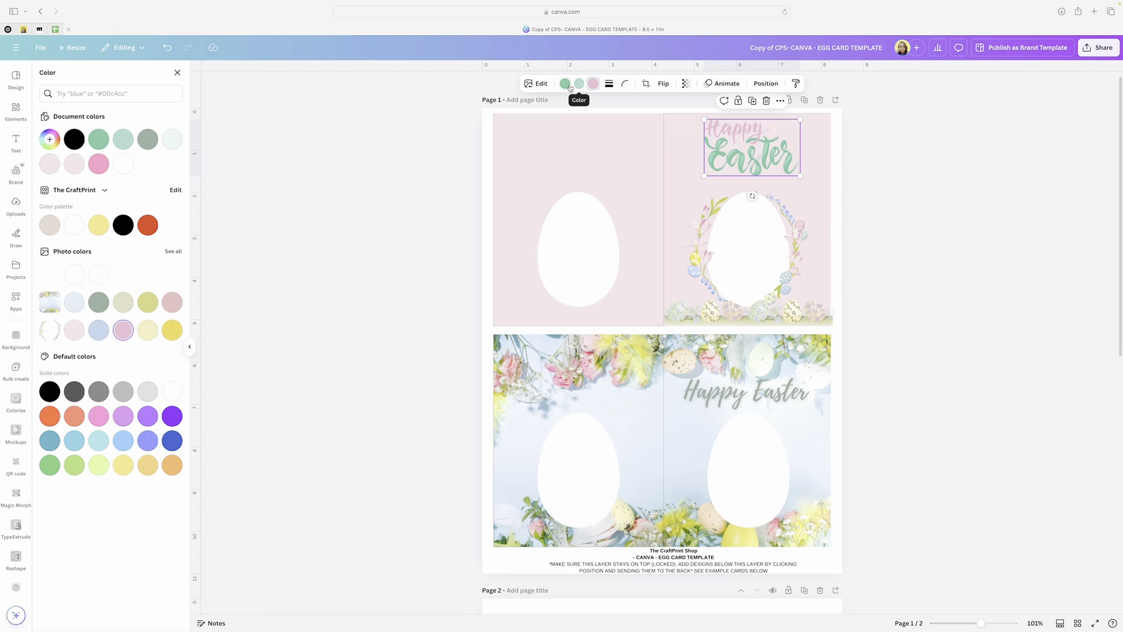
left_click(568, 87)
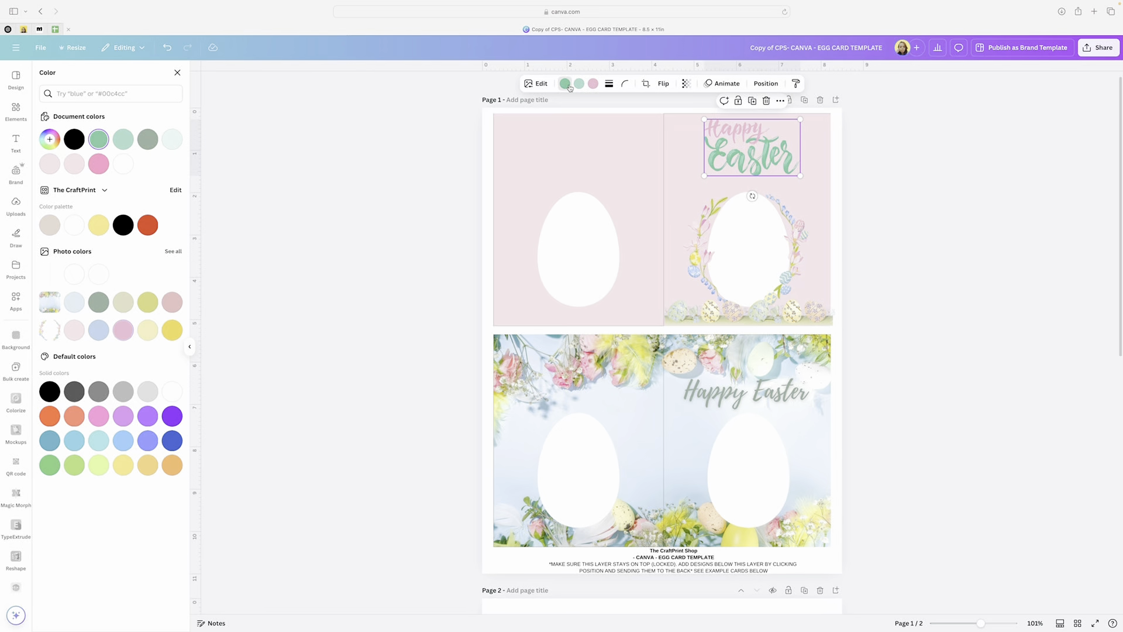
left_click(105, 333)
left_click(75, 302)
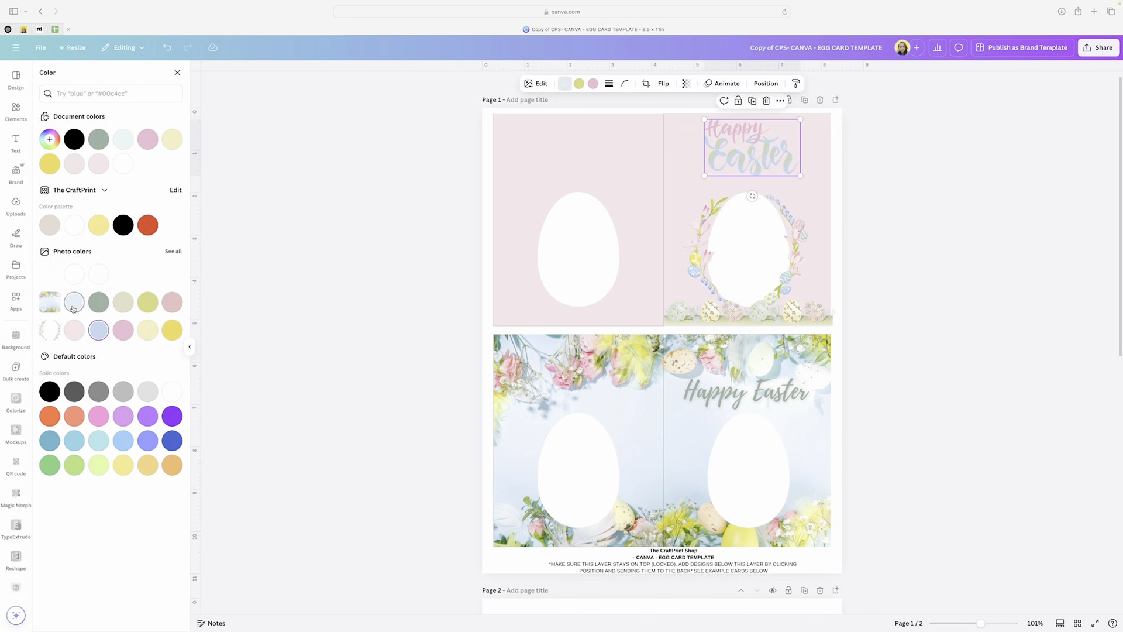
left_click(579, 84)
left_click(99, 331)
Apply a Glow shadow effect to the Happy Easter lettering on the pink card with size 6.
left_click(535, 85)
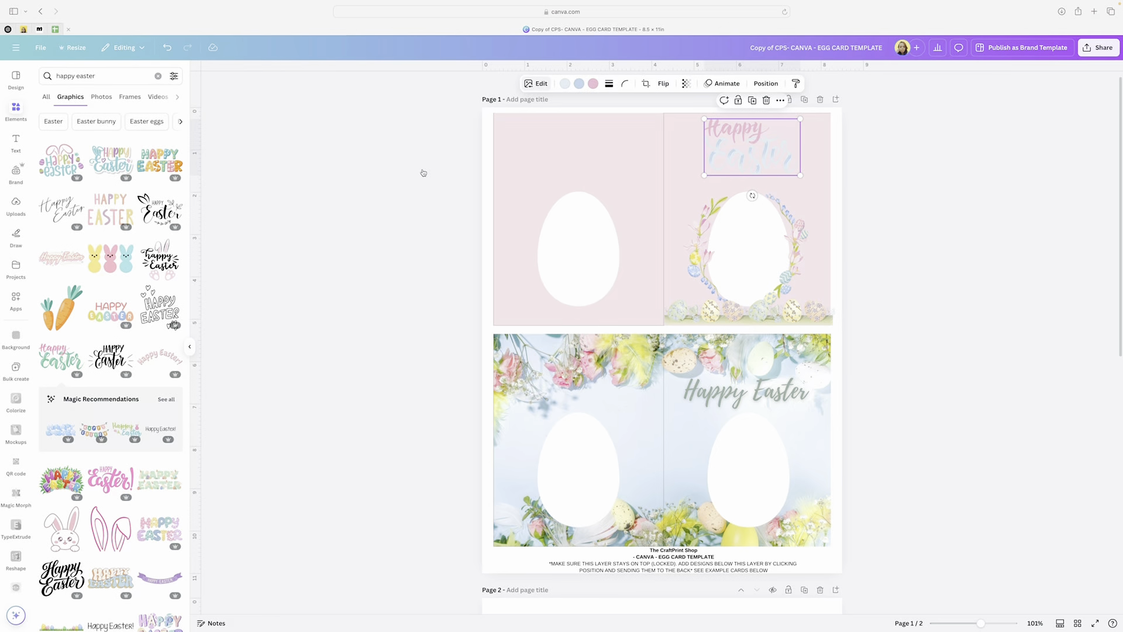
left_click(59, 307)
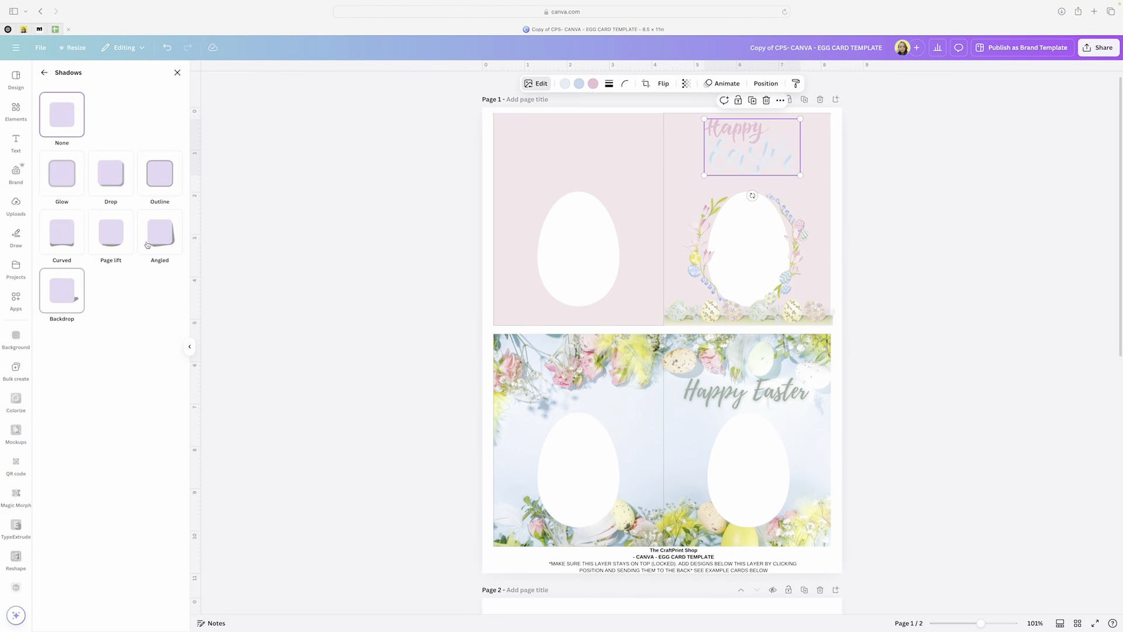
left_click(60, 178)
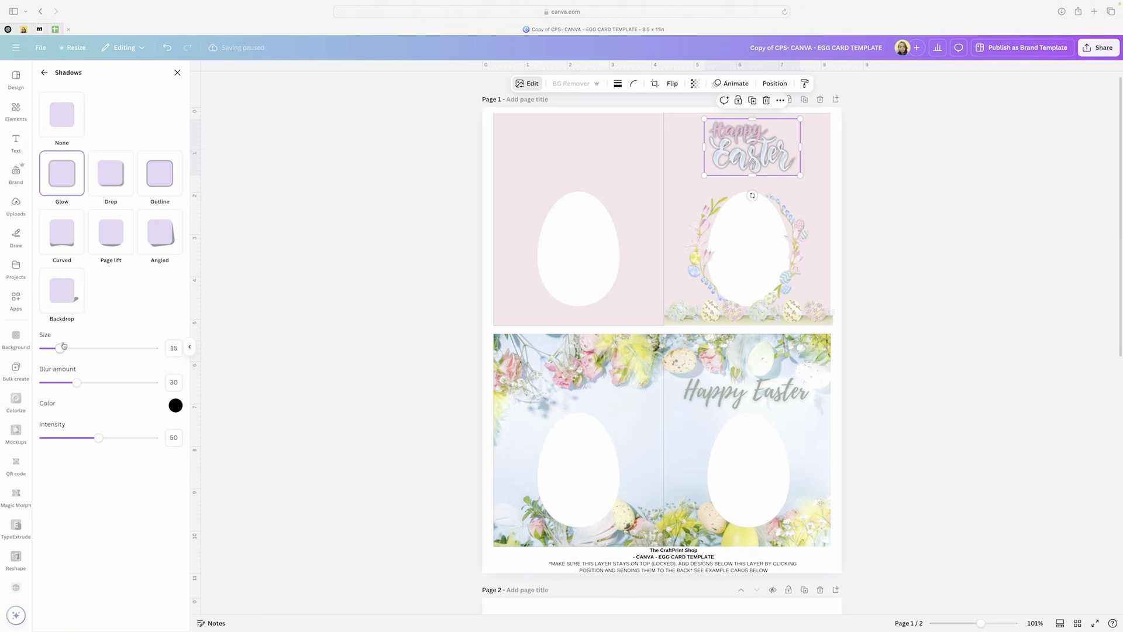
left_click_drag(61, 348, 50, 348)
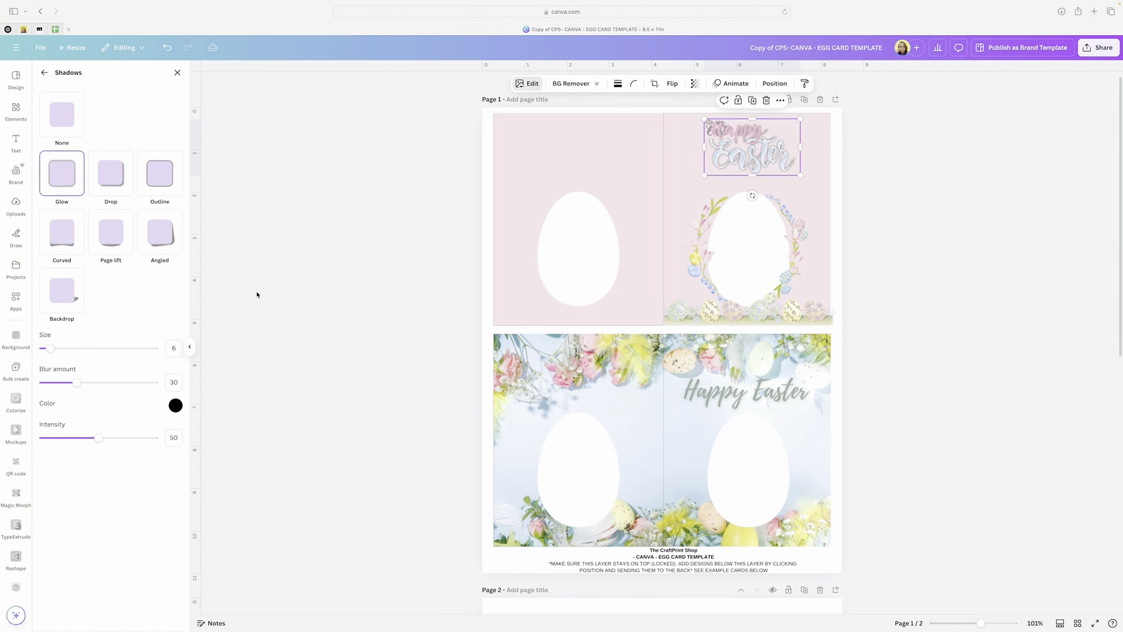
left_click(404, 270)
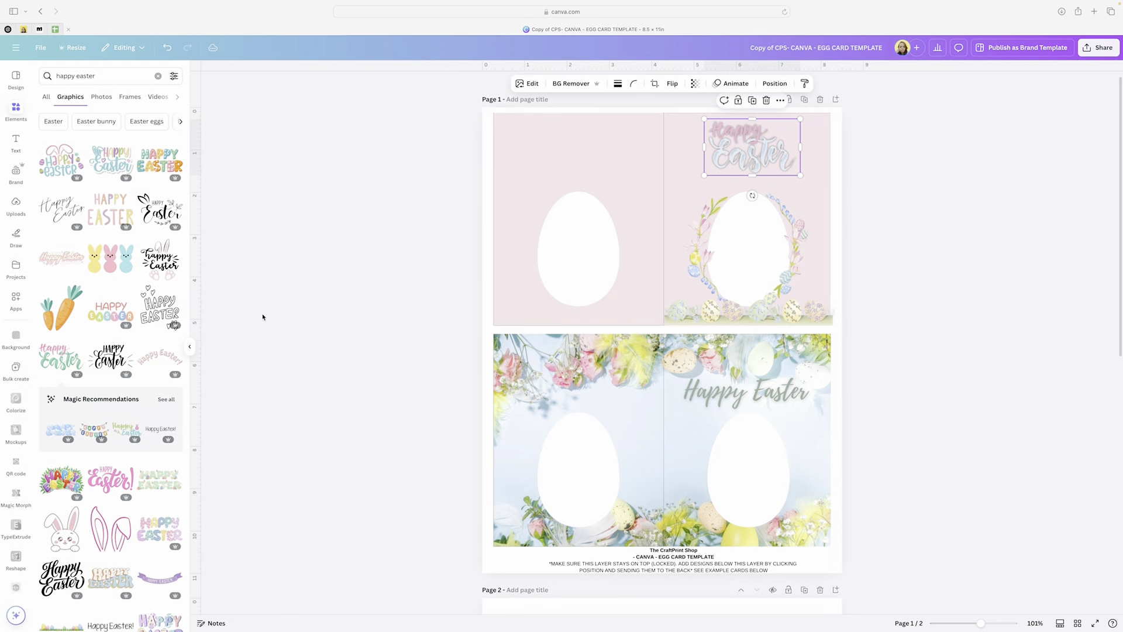
Reduce the glow's blur amount and intensity, and nudge the lettering slightly down toward the egg wreath.
left_click(539, 87)
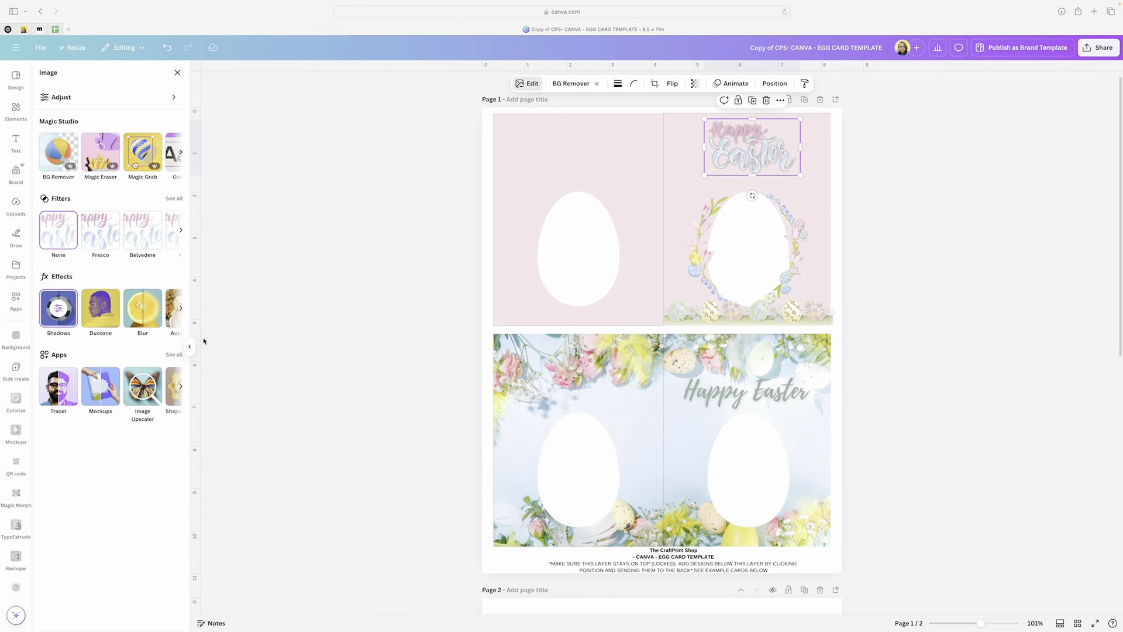
left_click(62, 310)
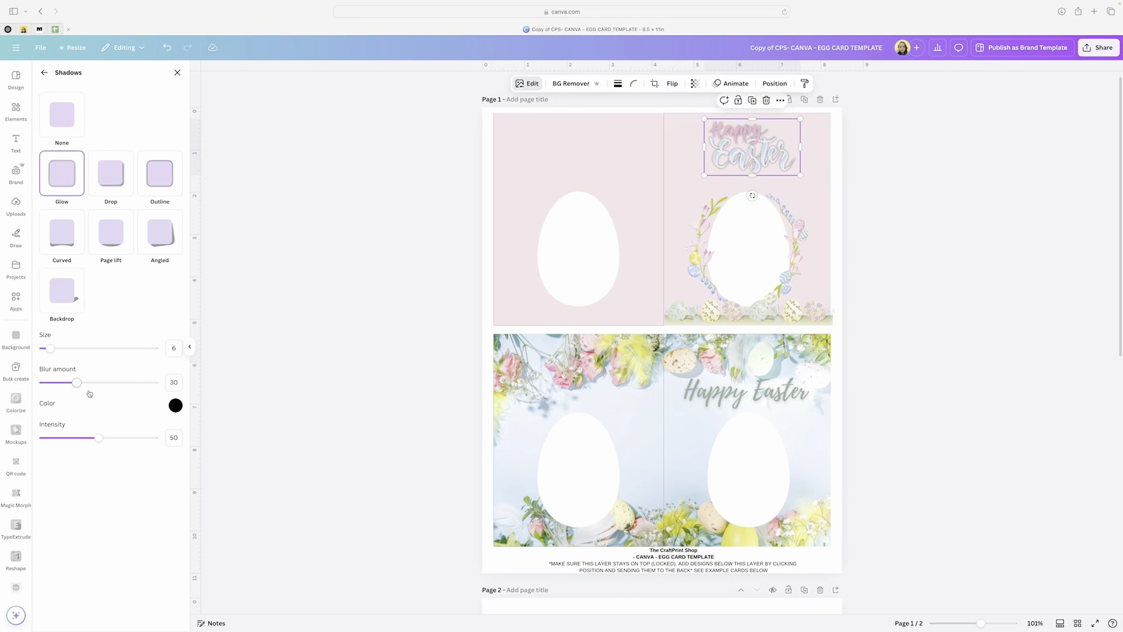
left_click_drag(79, 384, 63, 383)
left_click_drag(102, 443, 80, 440)
left_click(283, 416)
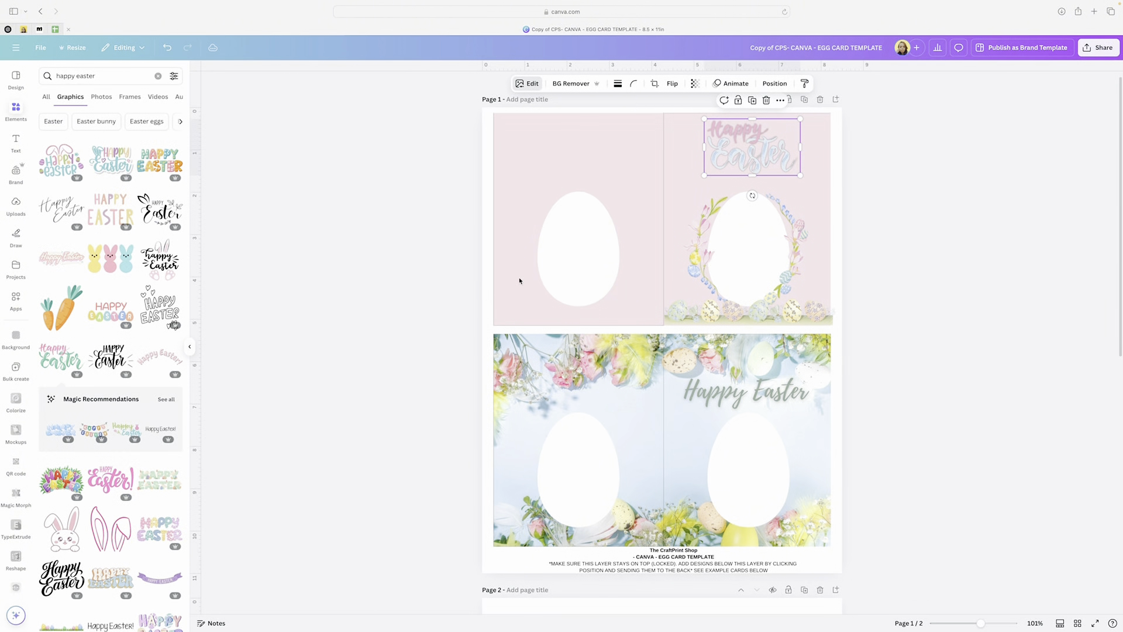
left_click(730, 165)
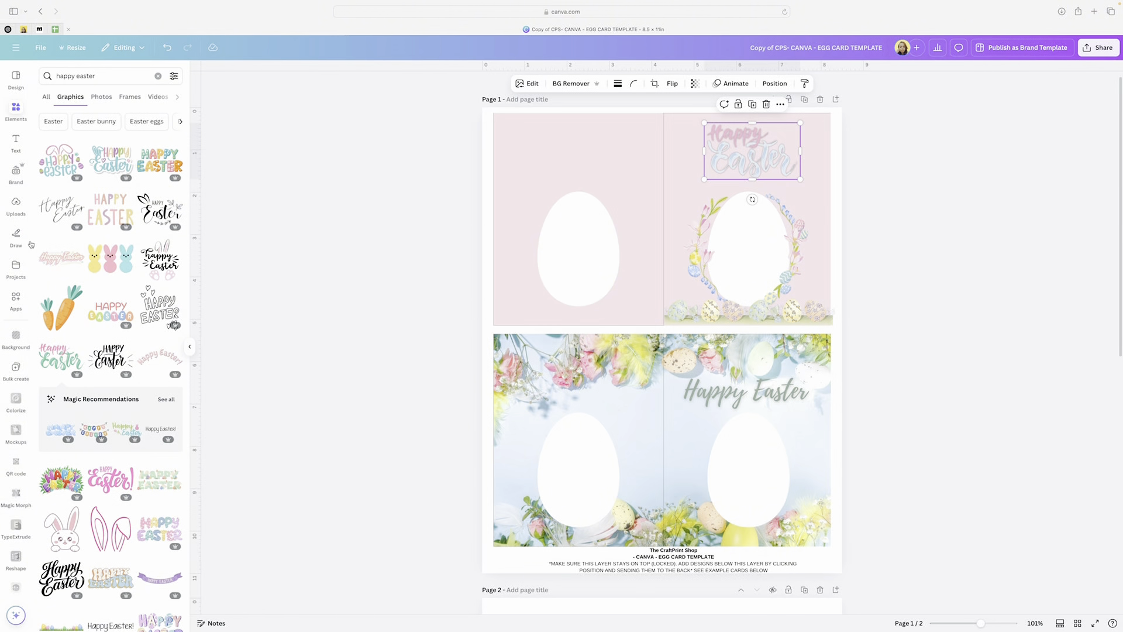
Insert the uploaded photo of the person in a green top, crop its left side and remove its background.
left_click(20, 208)
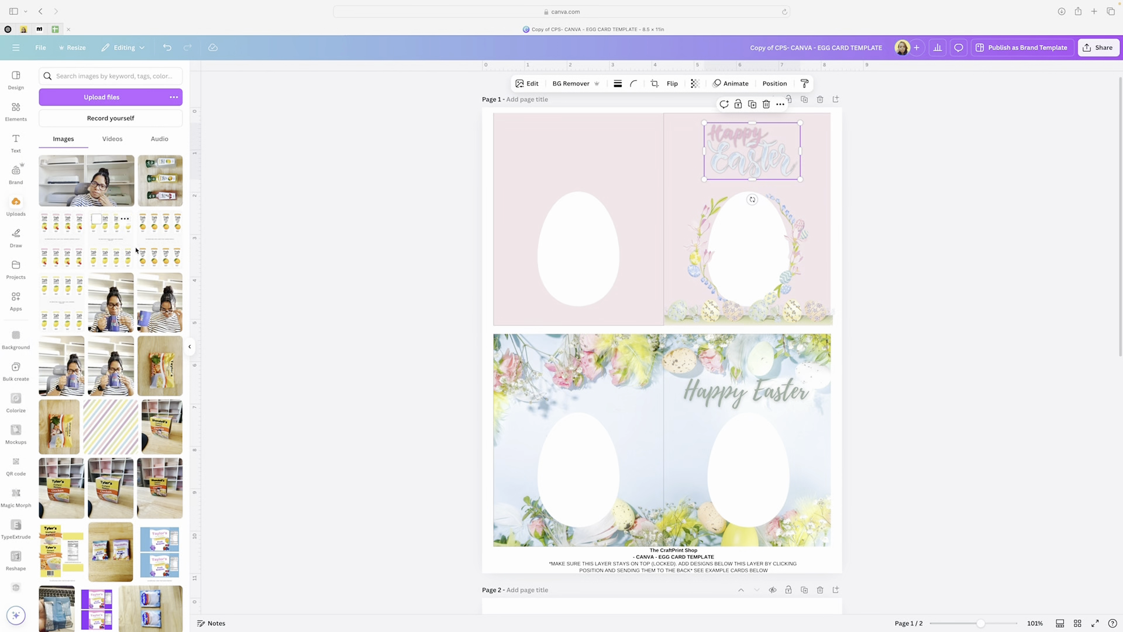
scroll(116, 249, "down", 6)
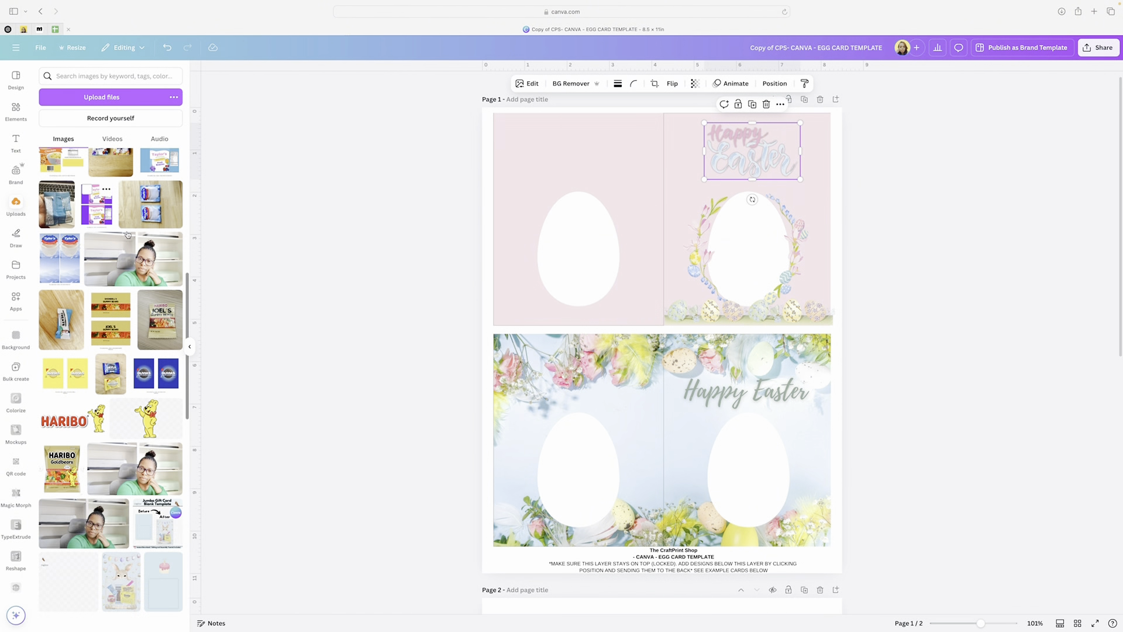
left_click(136, 260)
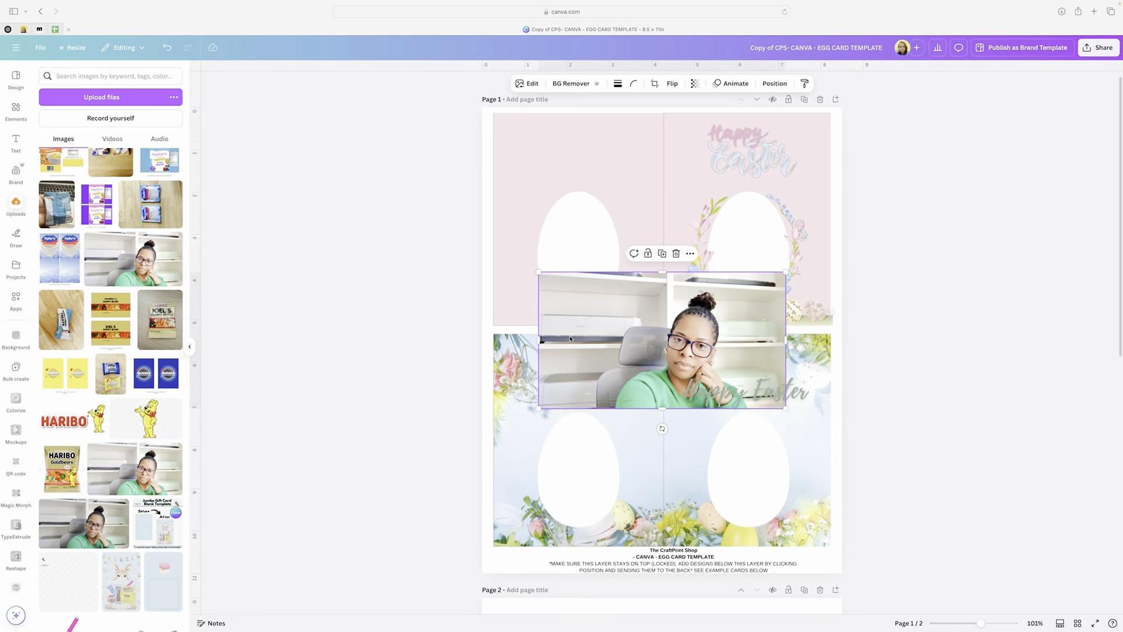
left_click_drag(537, 341, 609, 340)
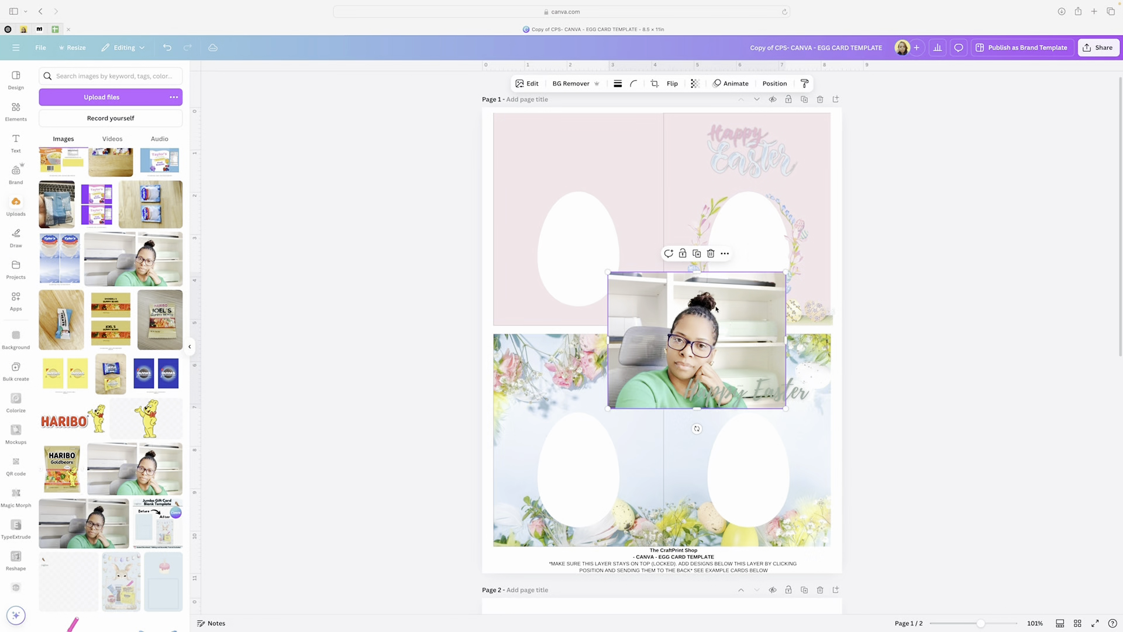
left_click(568, 85)
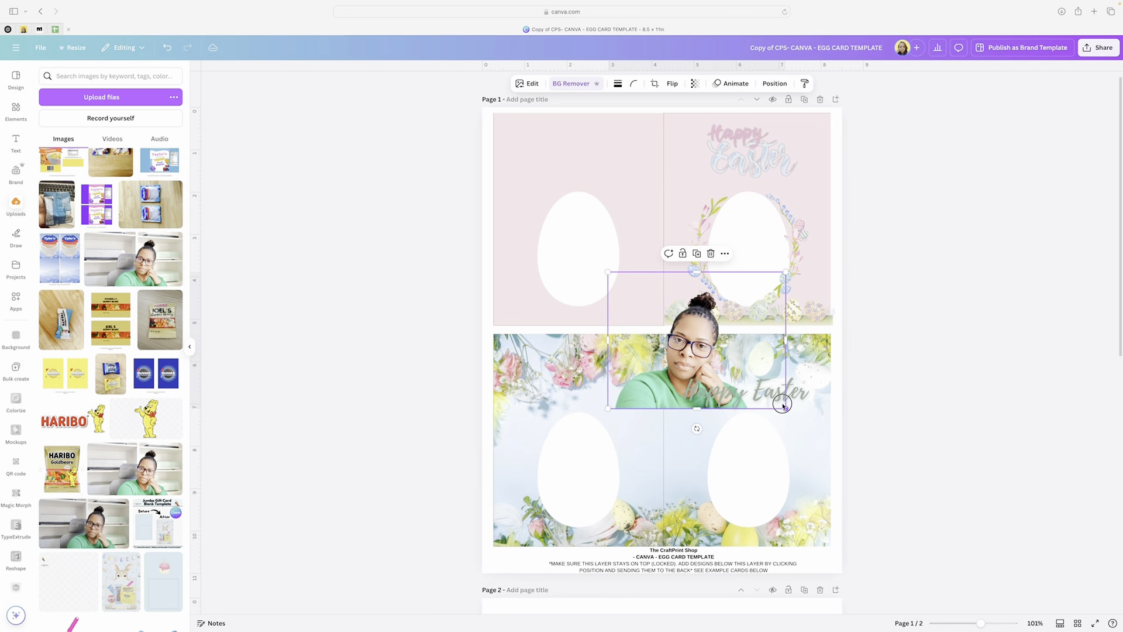
Try the cutout photo at different sizes over the left panel of the pink card, and delete it.
left_click_drag(786, 408, 520, 310)
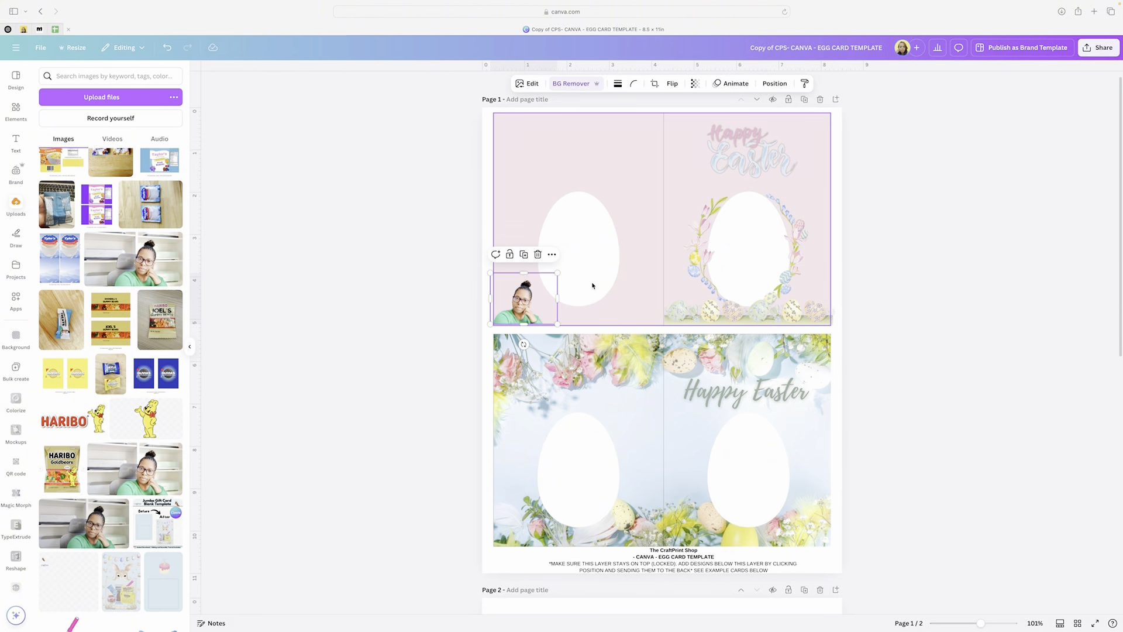
mouse_move(556, 275)
left_mouse_down()
mouse_move(654, 201)
mouse_move(552, 264)
left_mouse_up()
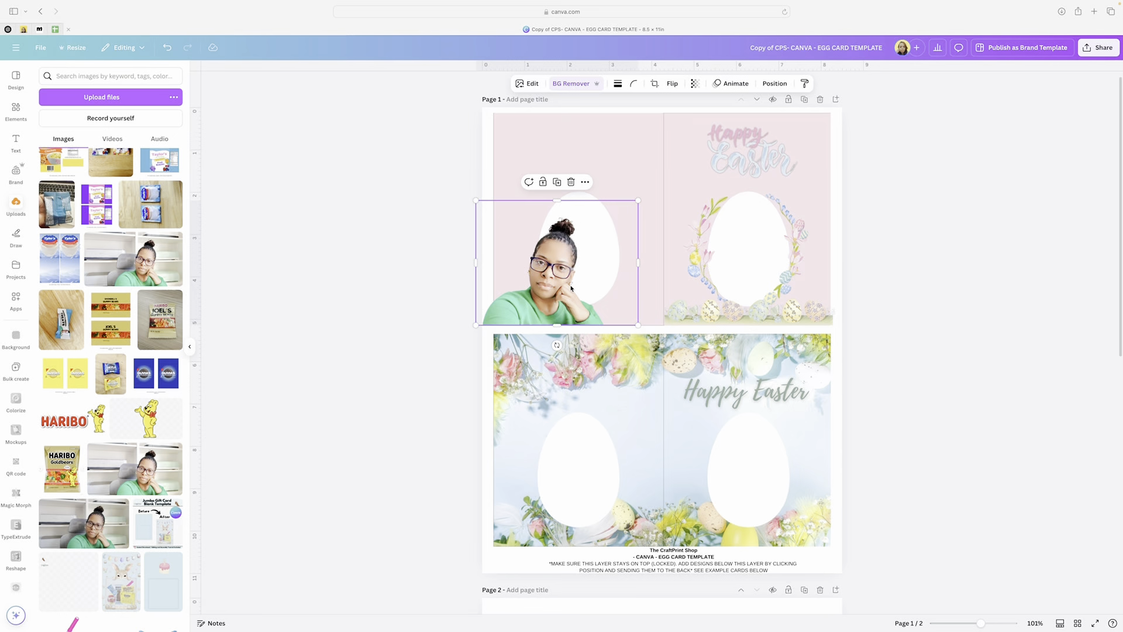
left_click_drag(637, 325, 576, 277)
key("Delete")
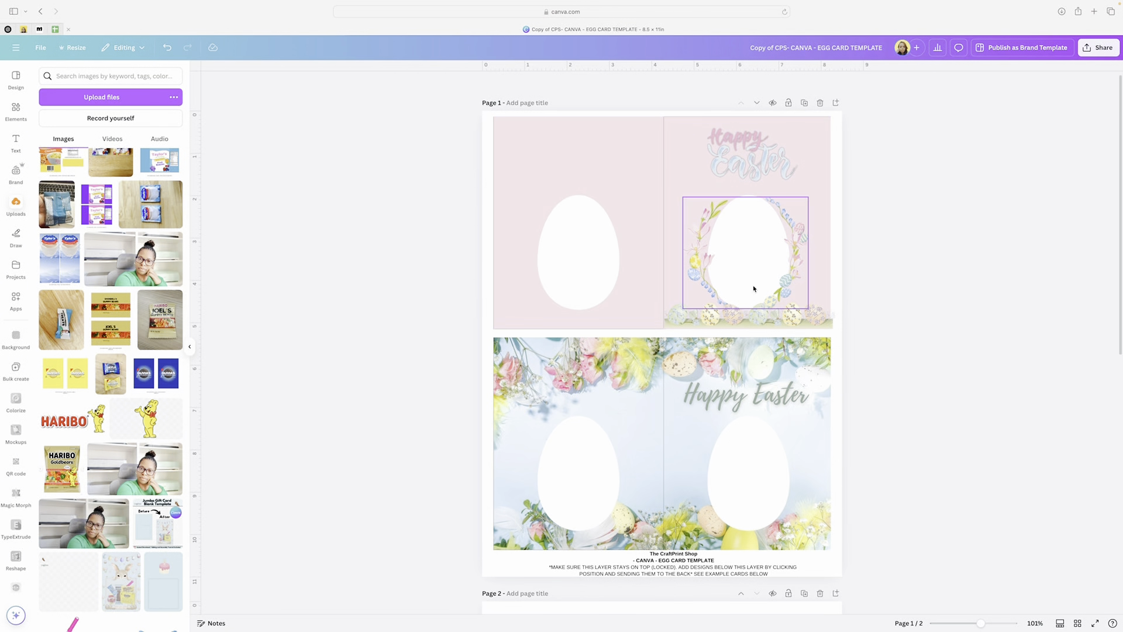
scroll(753, 296, "down", 4)
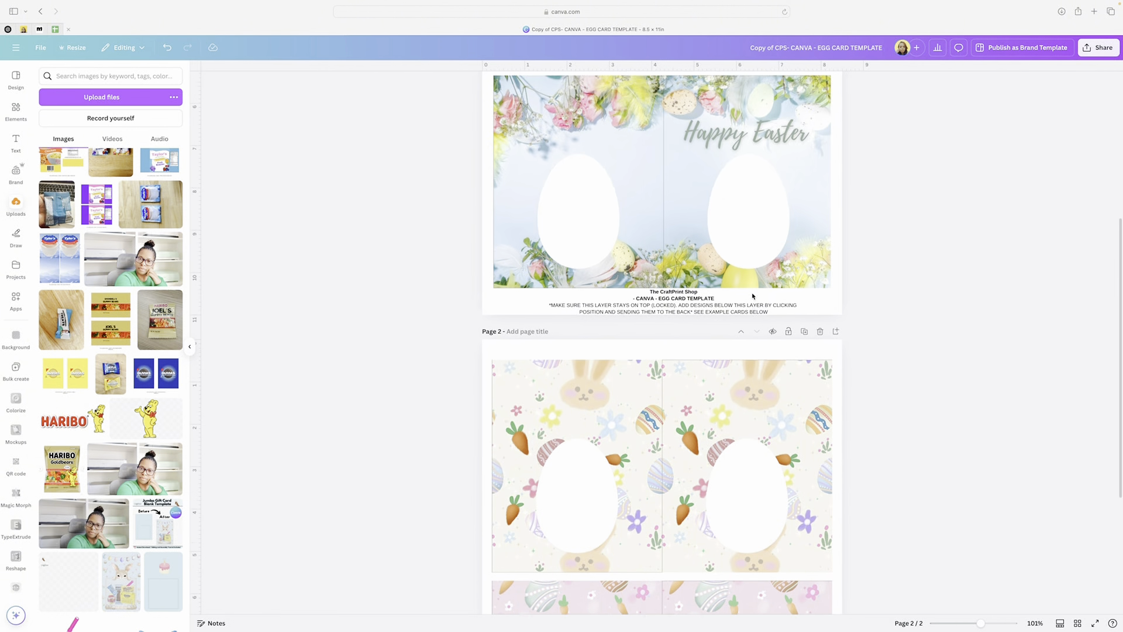
scroll(753, 296, "up", 4)
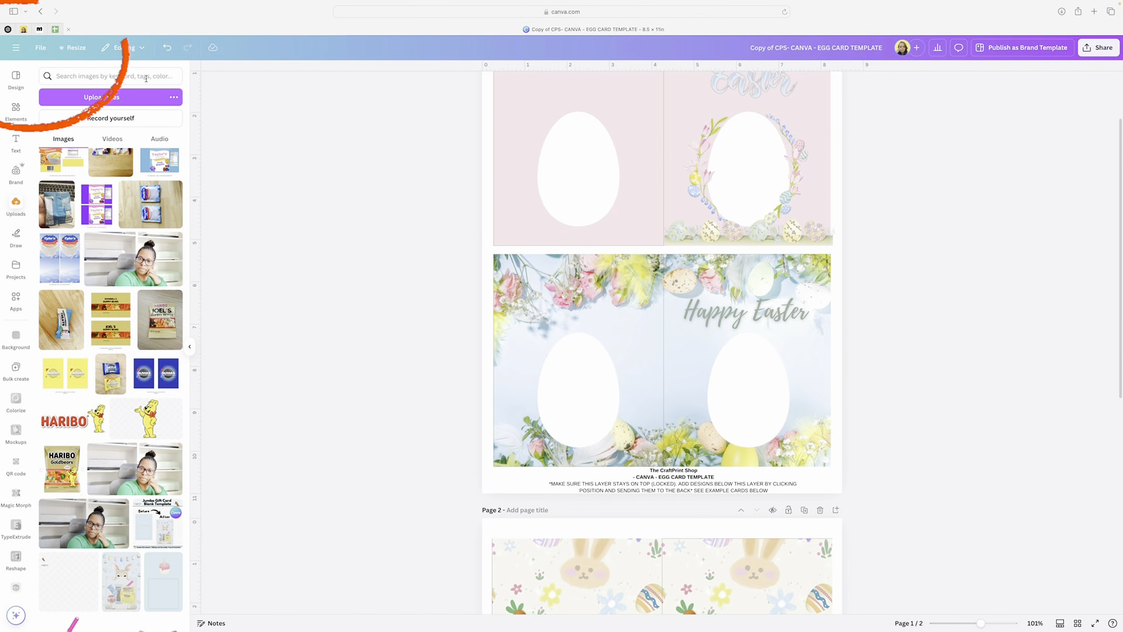
left_click(34, 48)
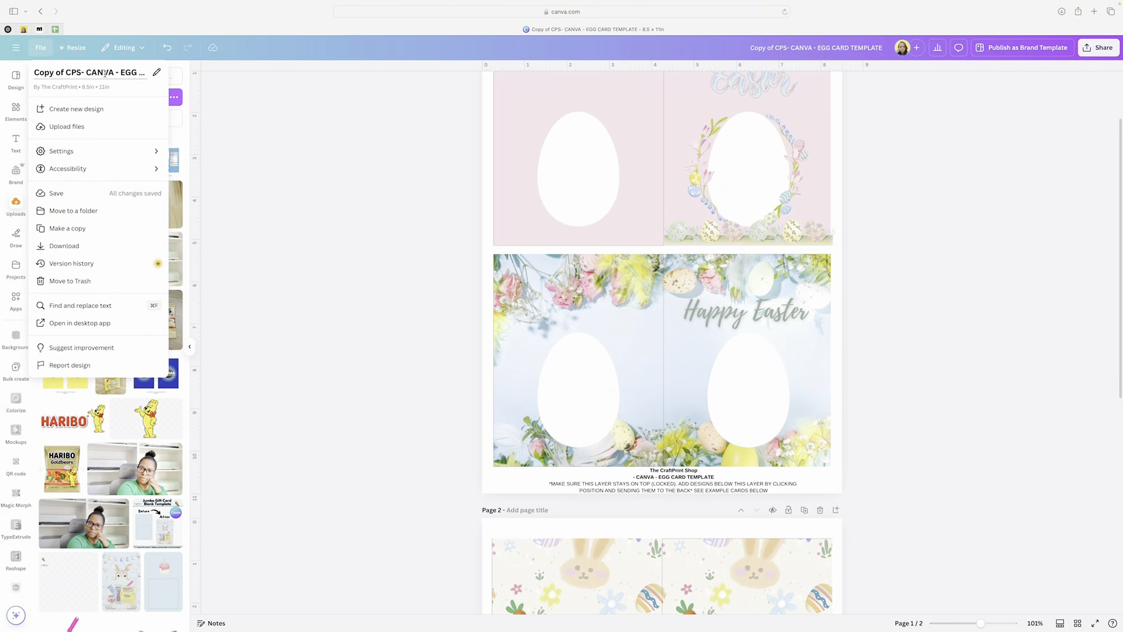
left_click(404, 115)
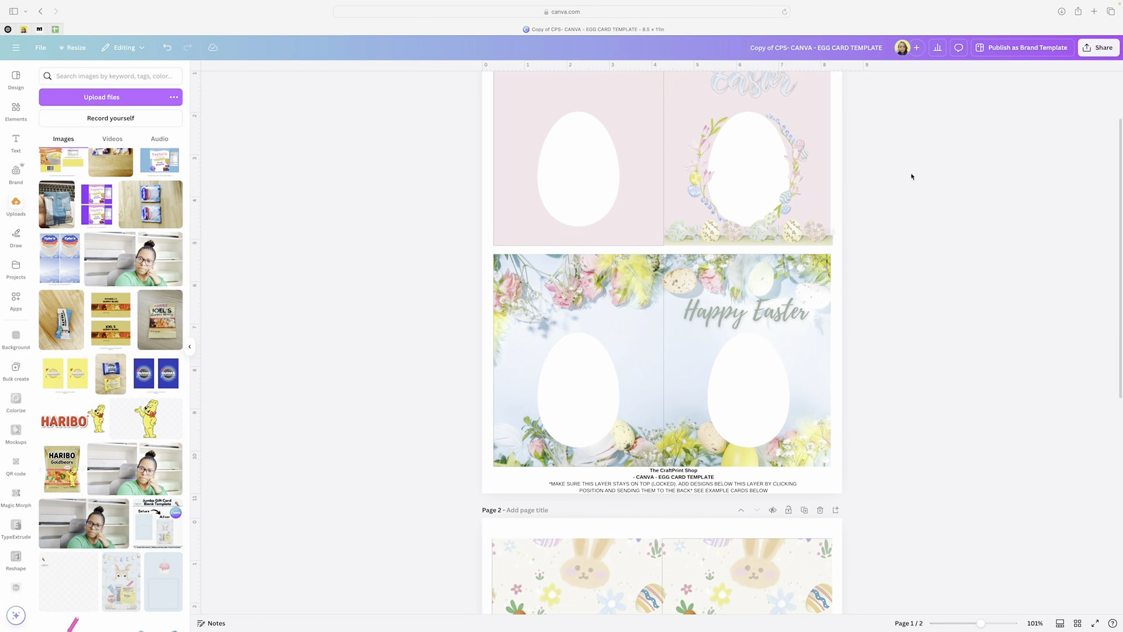
Set up the design's download as PDF Print with Flatten PDF enabled.
left_click(1098, 48)
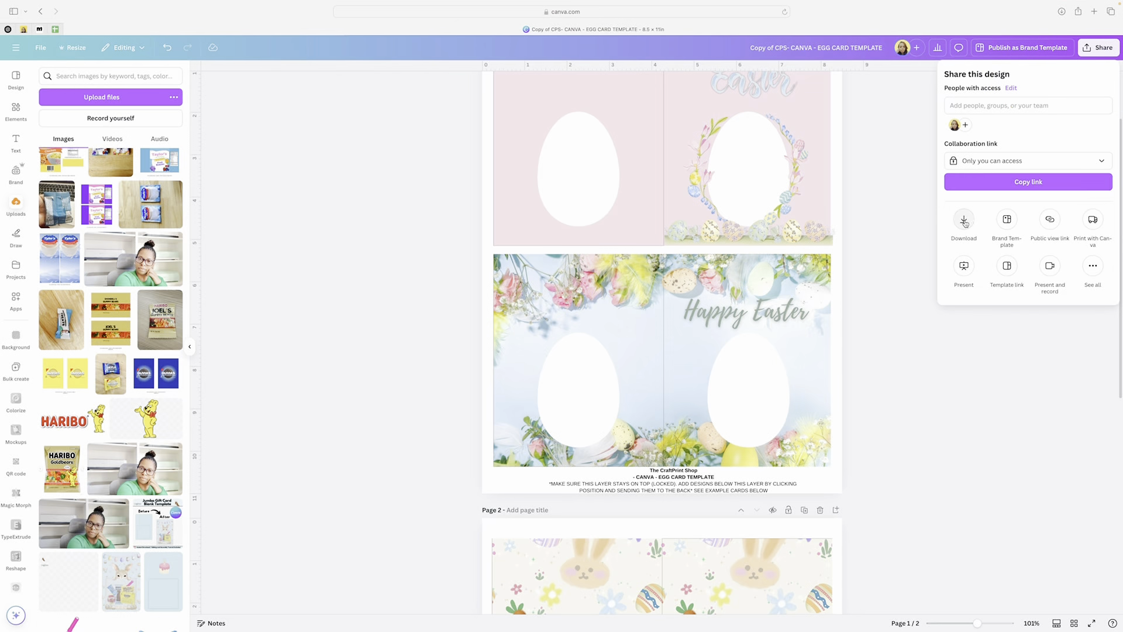
left_click(964, 219)
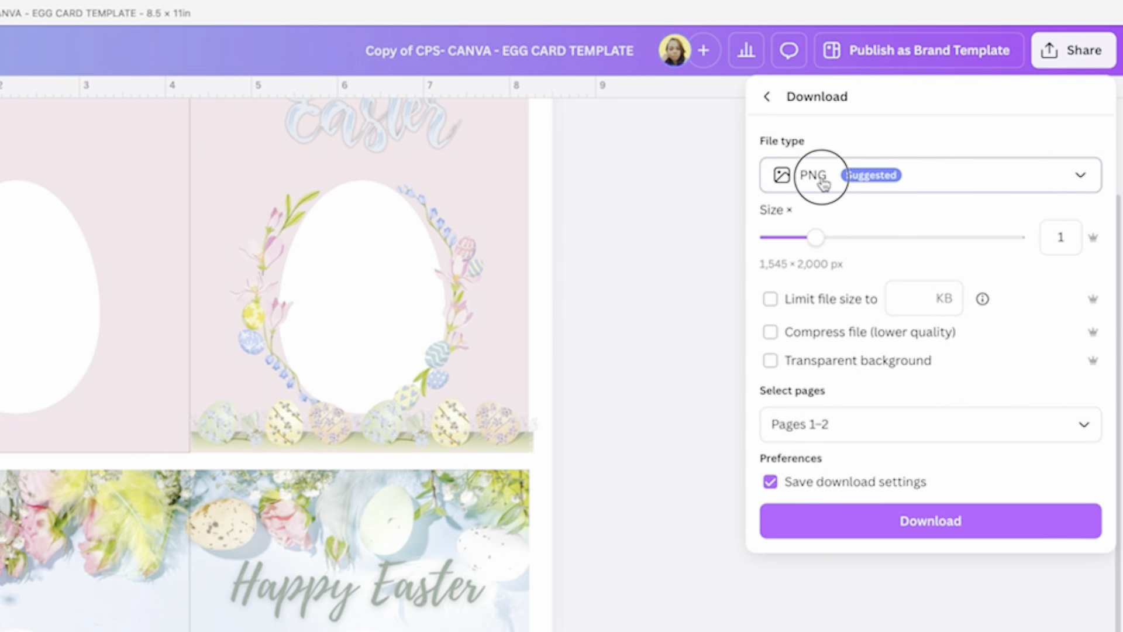
left_click(974, 111)
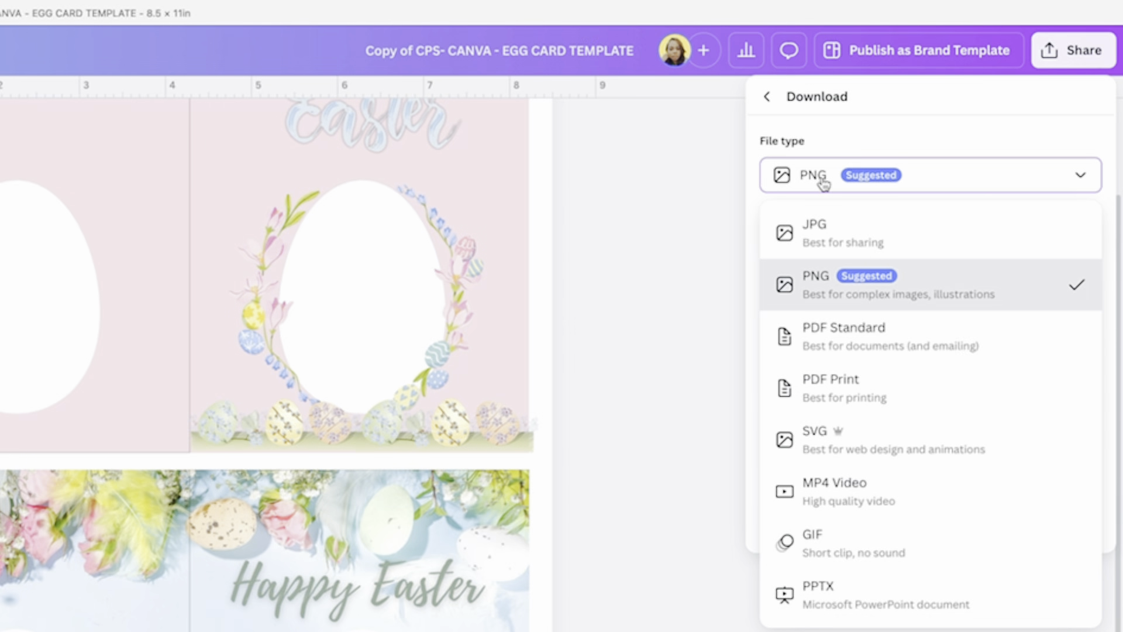
left_click(817, 386)
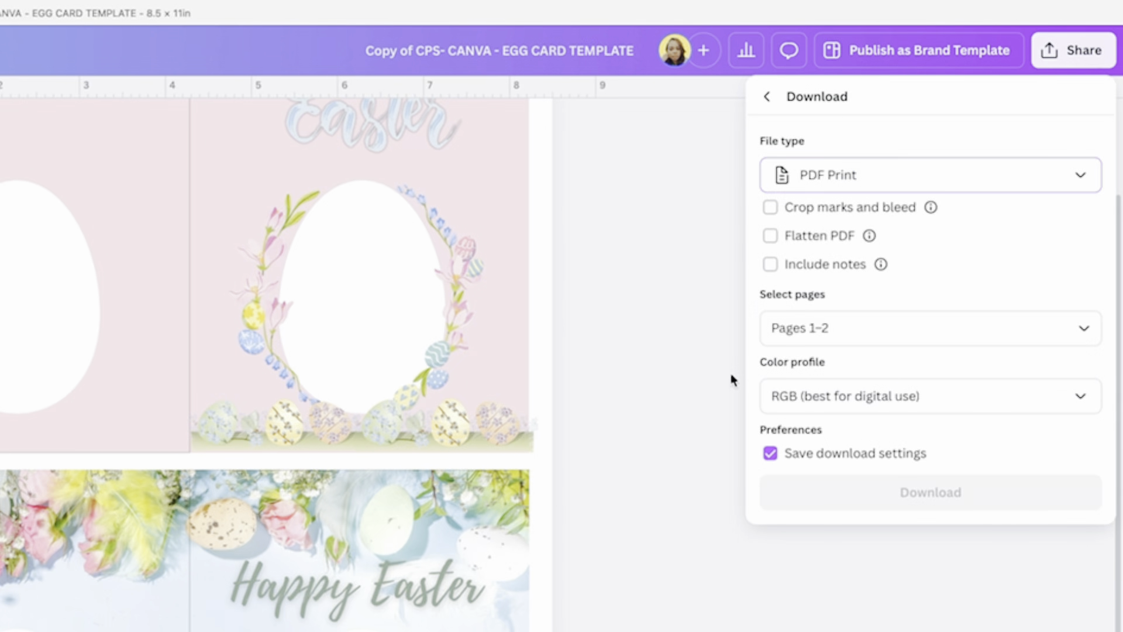
left_click(772, 236)
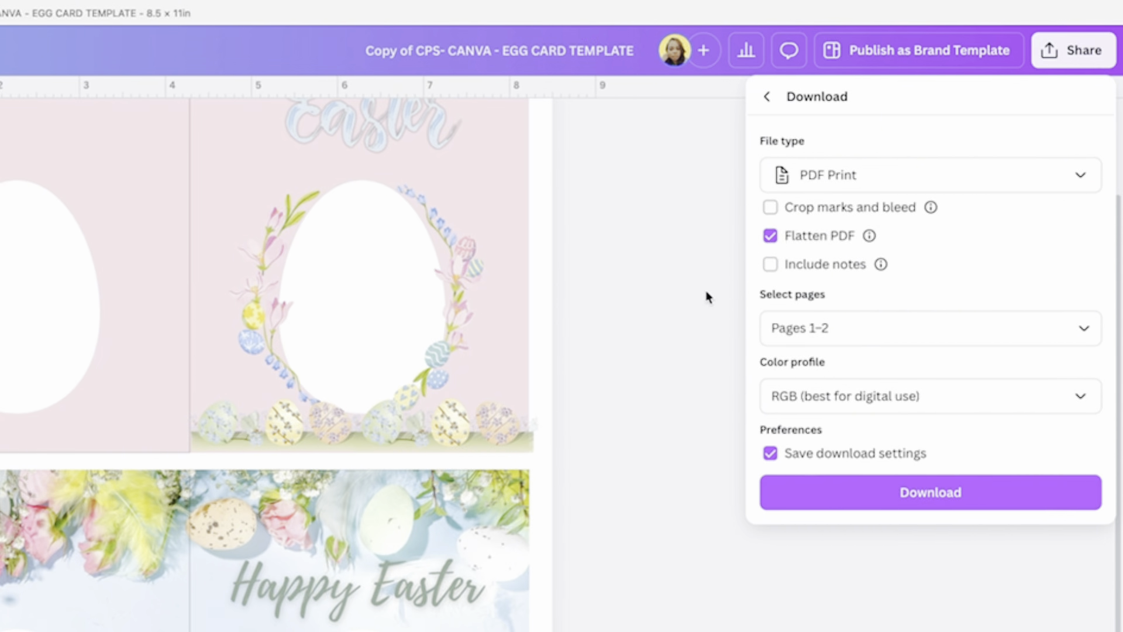
Limit the download to Page 1 only and download the flattened print PDF.
left_click(928, 335)
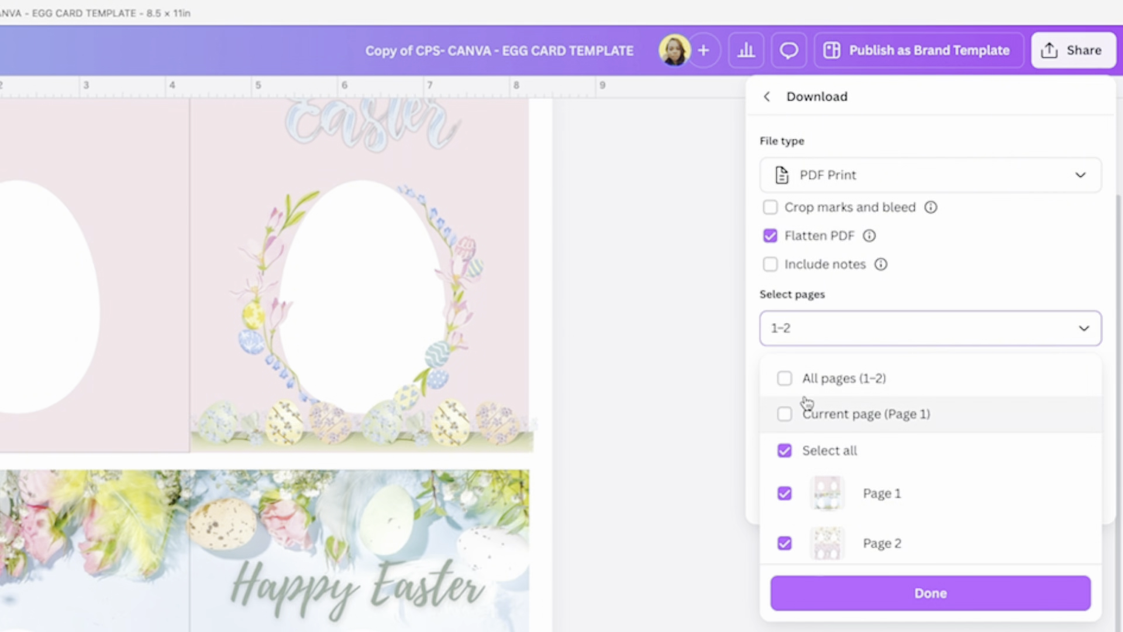
scroll(786, 515, "down", 1)
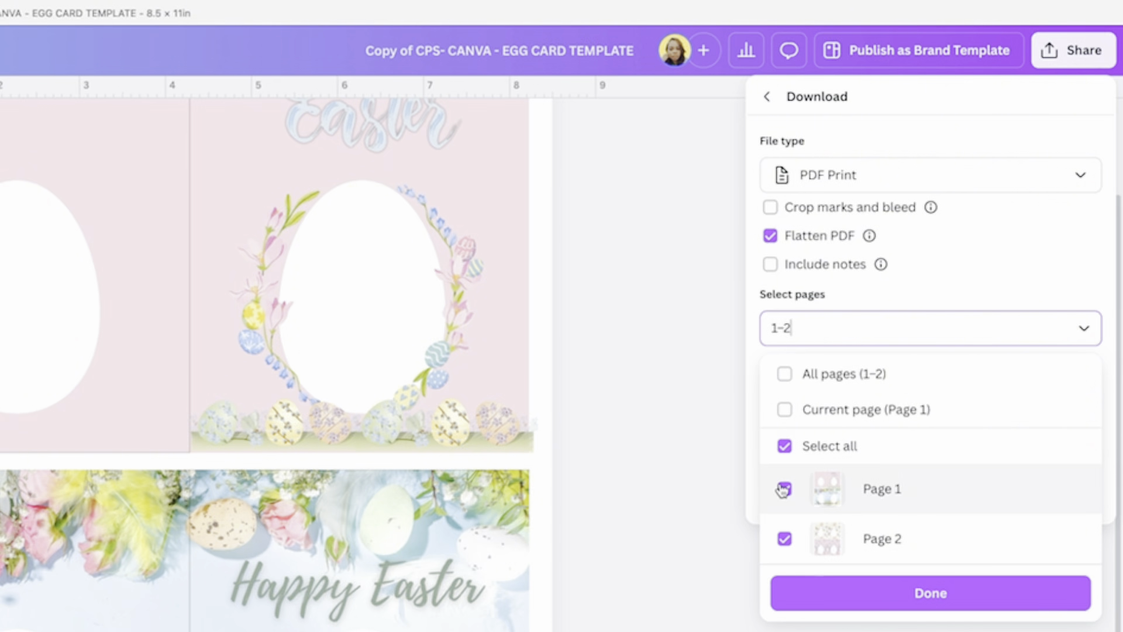
left_click(784, 374)
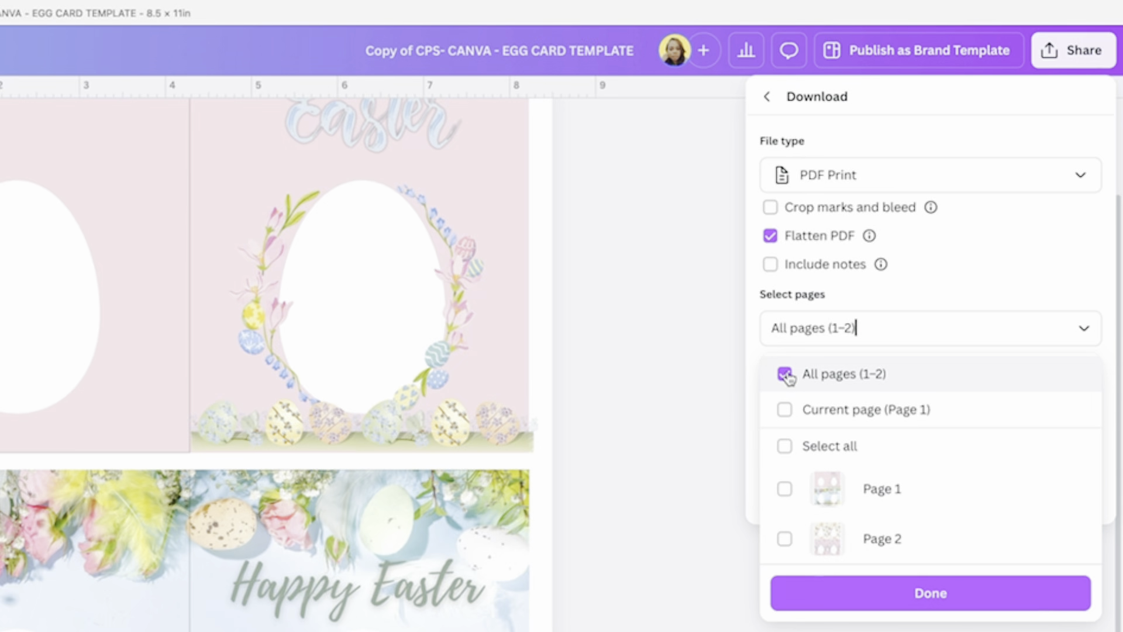
left_click(782, 490)
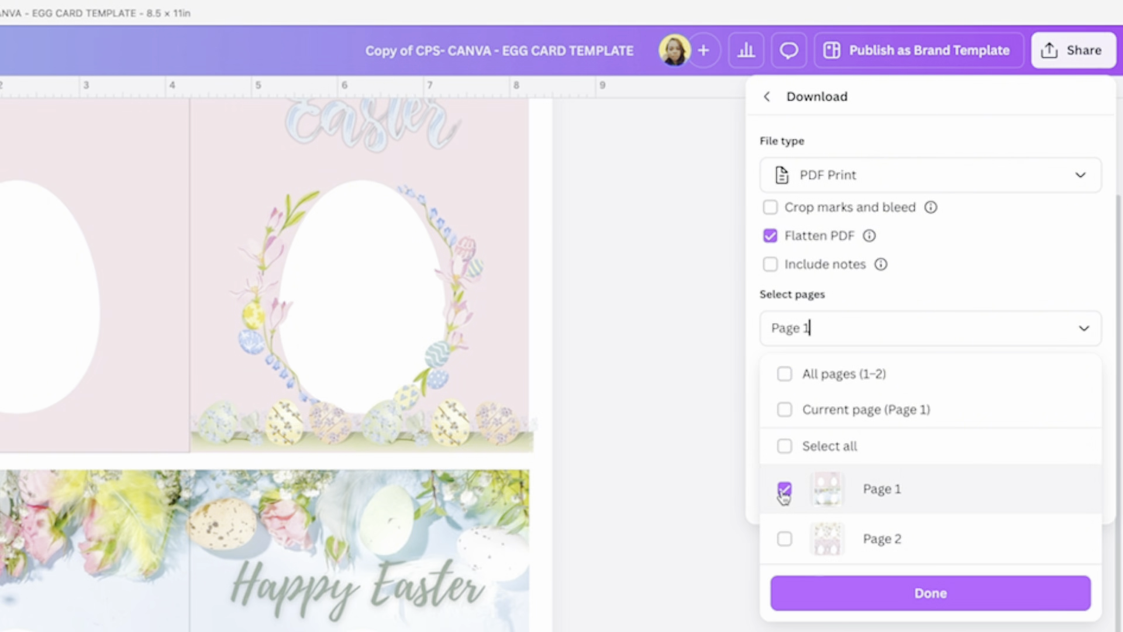
left_click(916, 596)
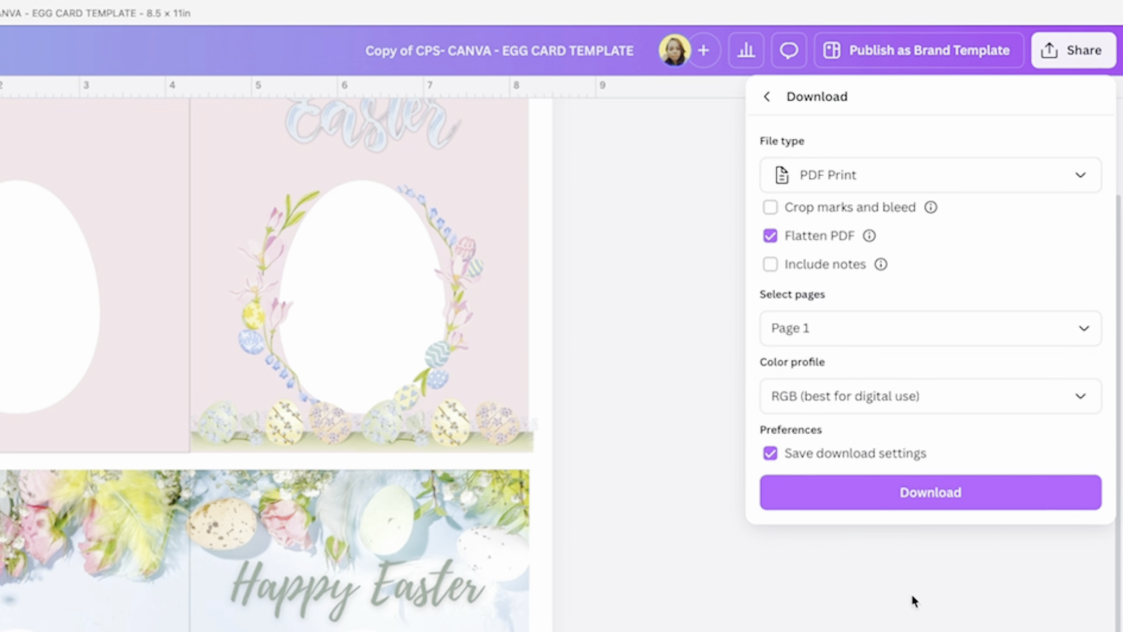
left_click(959, 503)
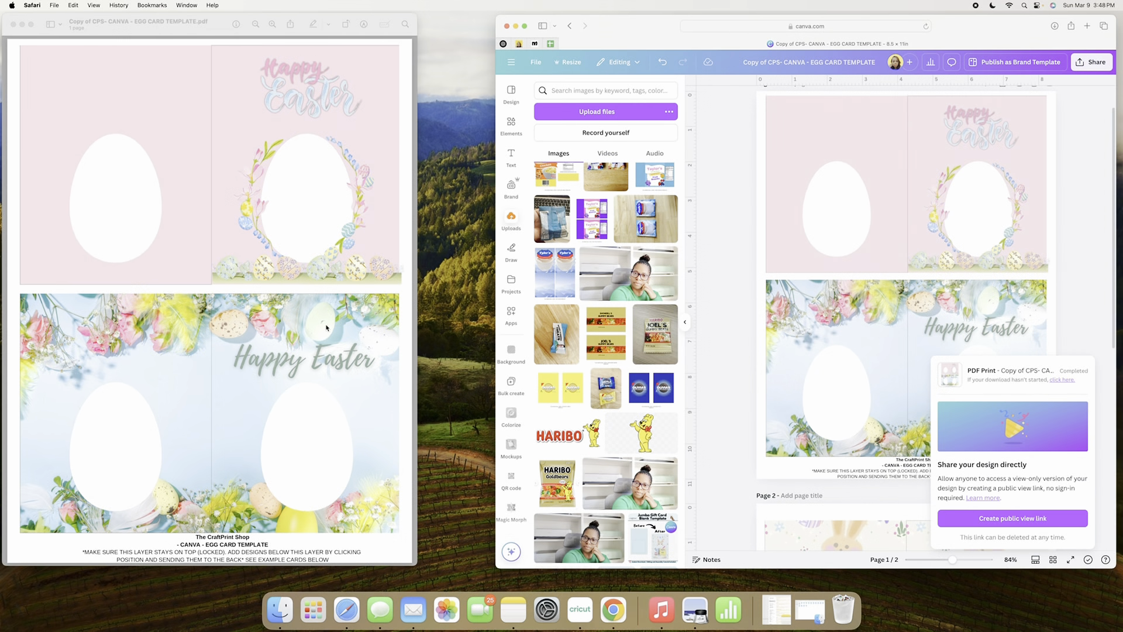
Switch to Preview and open the print settings for the downloaded egg card PDF.
left_click(54, 5)
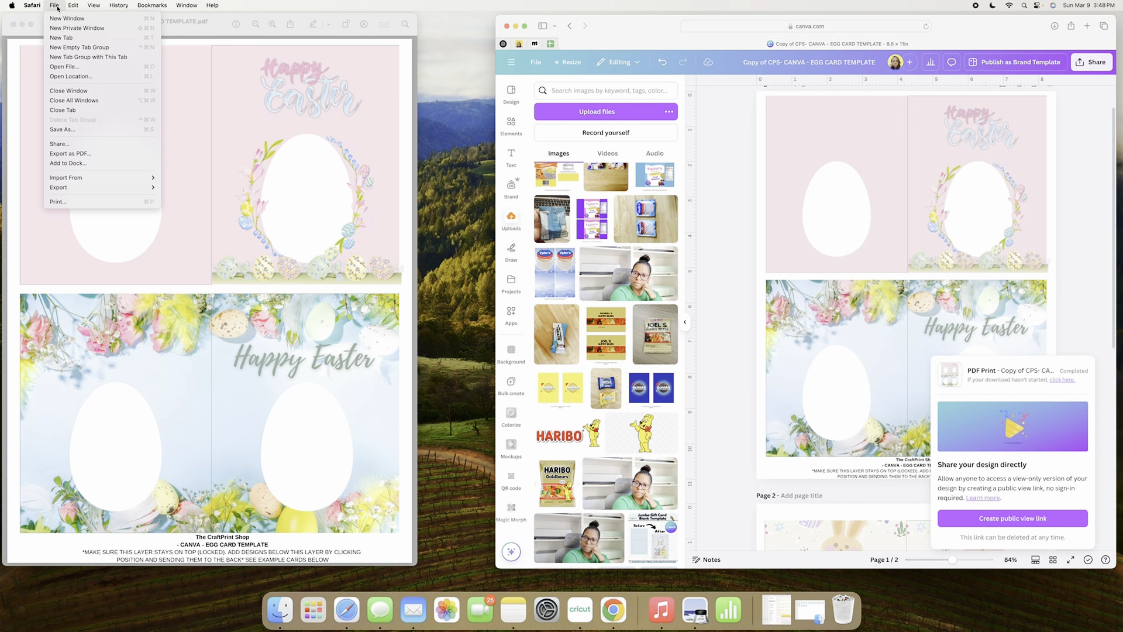
left_click(240, 79)
left_click(59, 5)
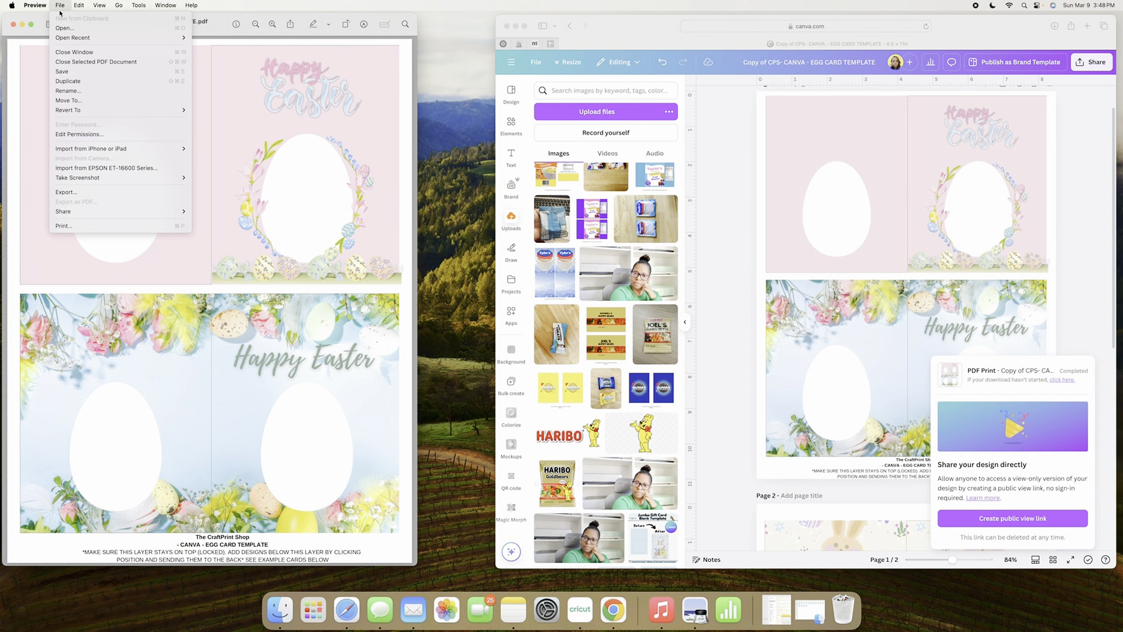
left_click(65, 227)
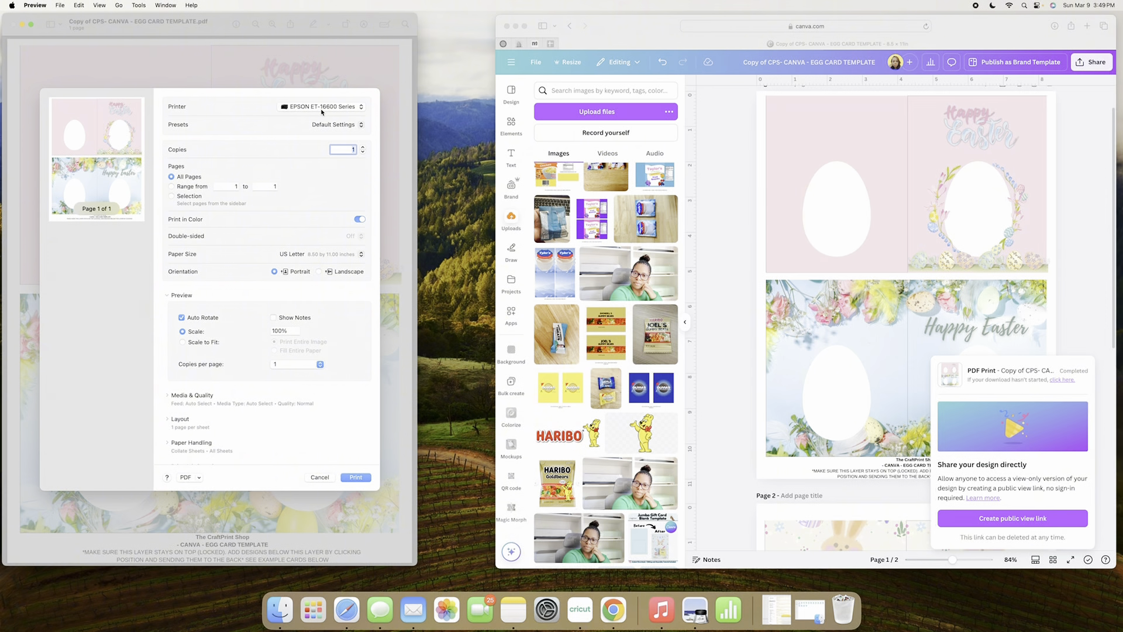
Set the paper feed to Rear Tray and the media type to Photo High Gloss Paper, and print the card page.
scroll(281, 182, "down", 3)
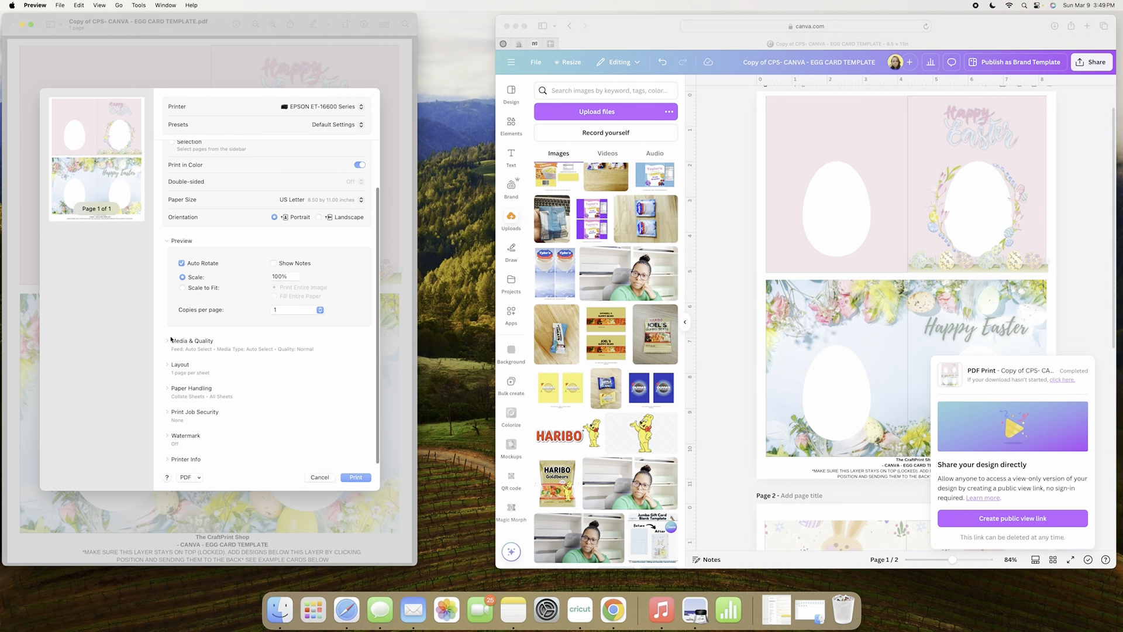
left_click(168, 343)
left_click(341, 356)
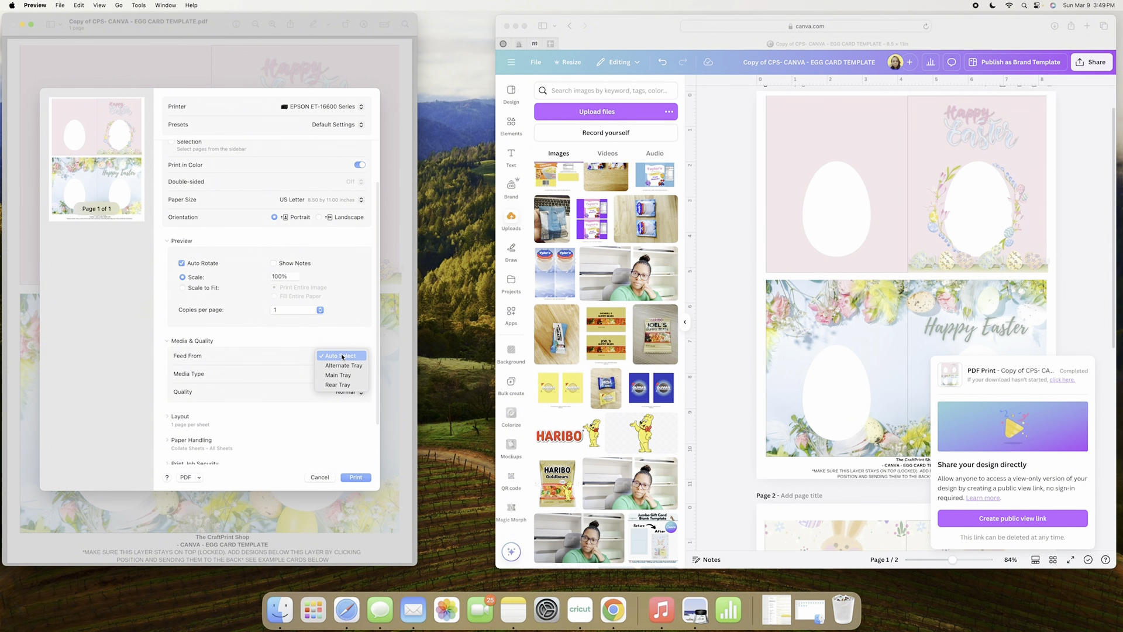
left_click(338, 384)
left_click(351, 374)
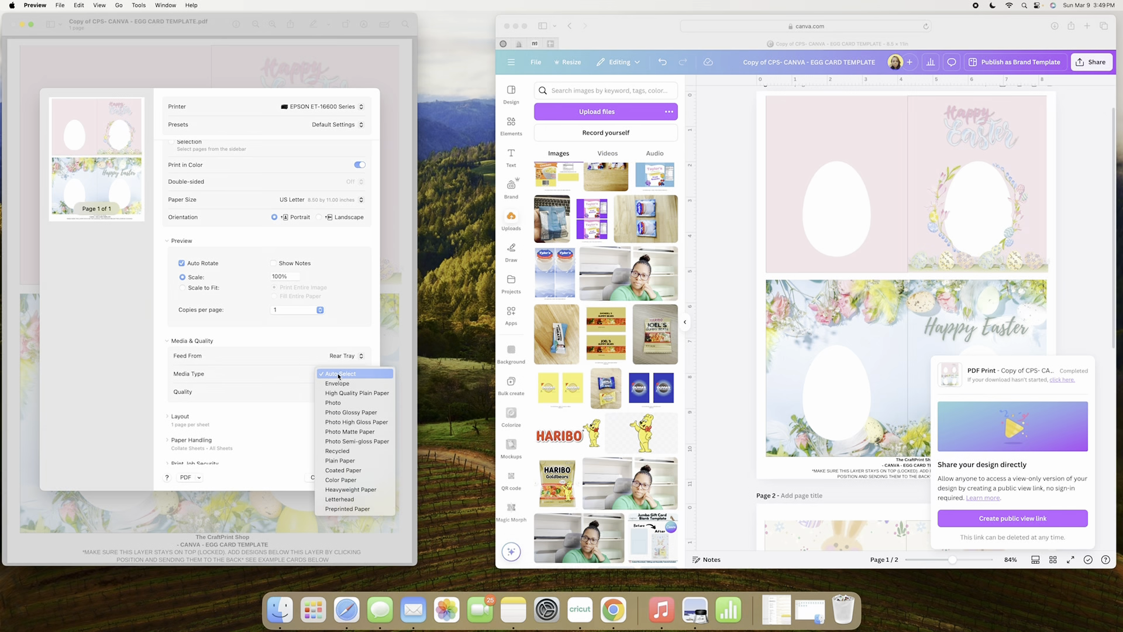
left_click(350, 424)
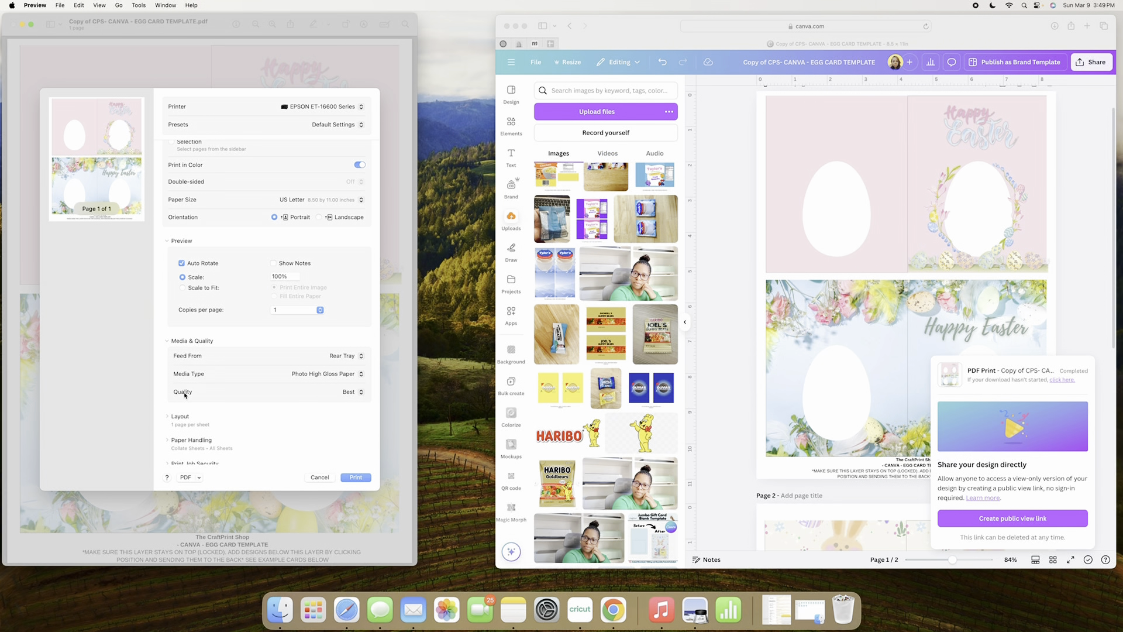
left_click(361, 479)
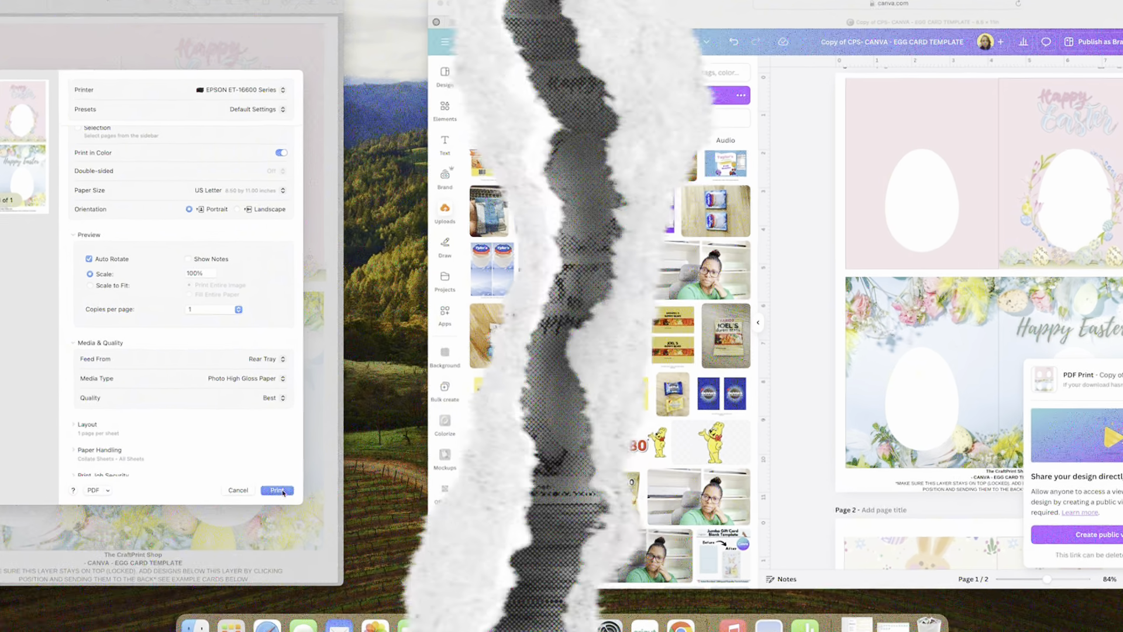